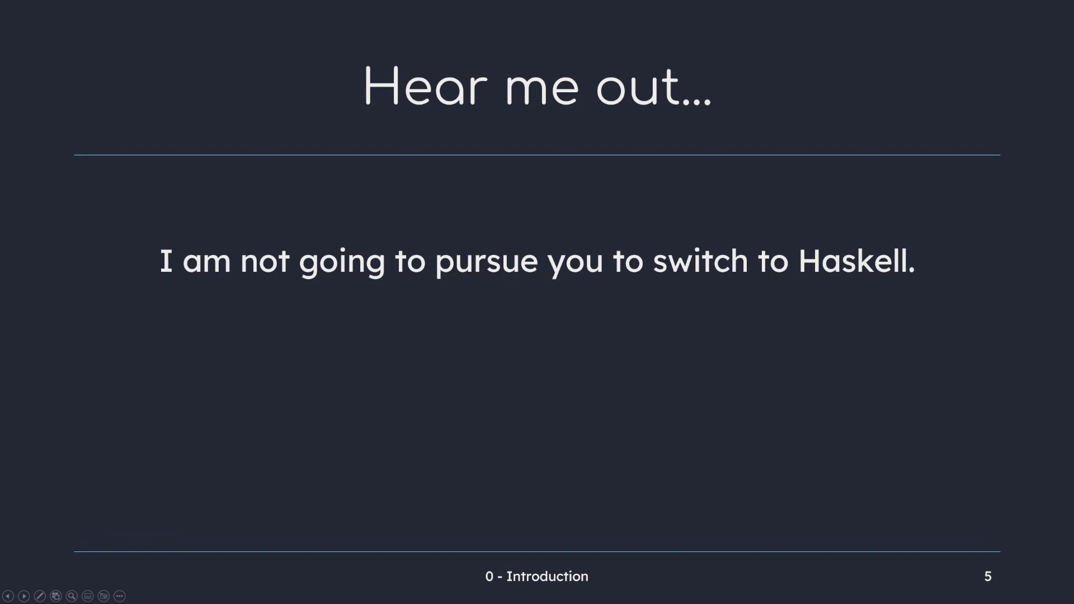
pyautogui.click(437, 594)
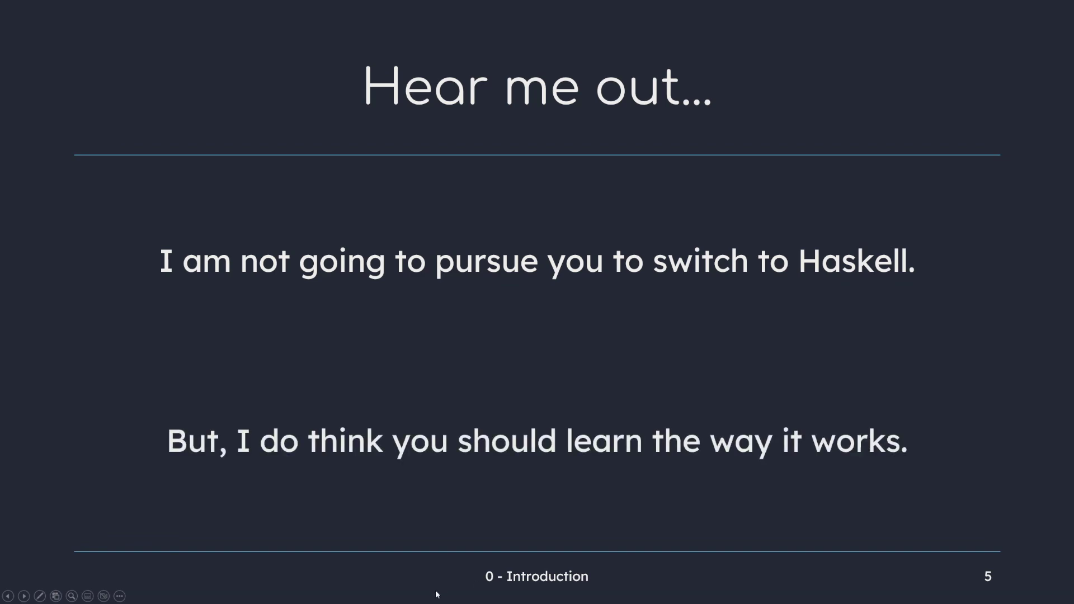